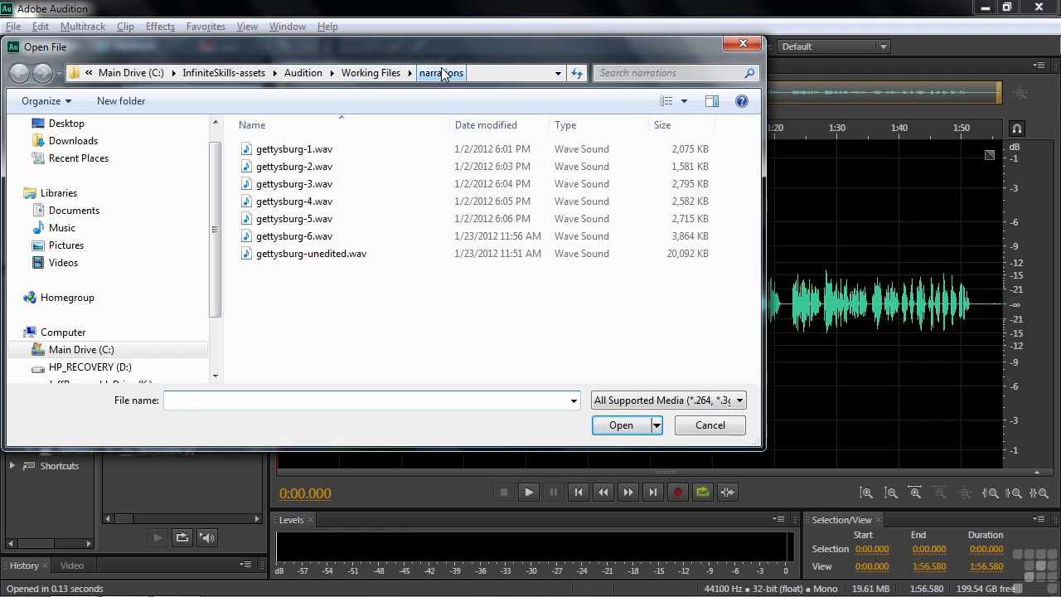
Step: Dismiss the file browser without opening another file and show the Diagnostics panel
click(715, 426)
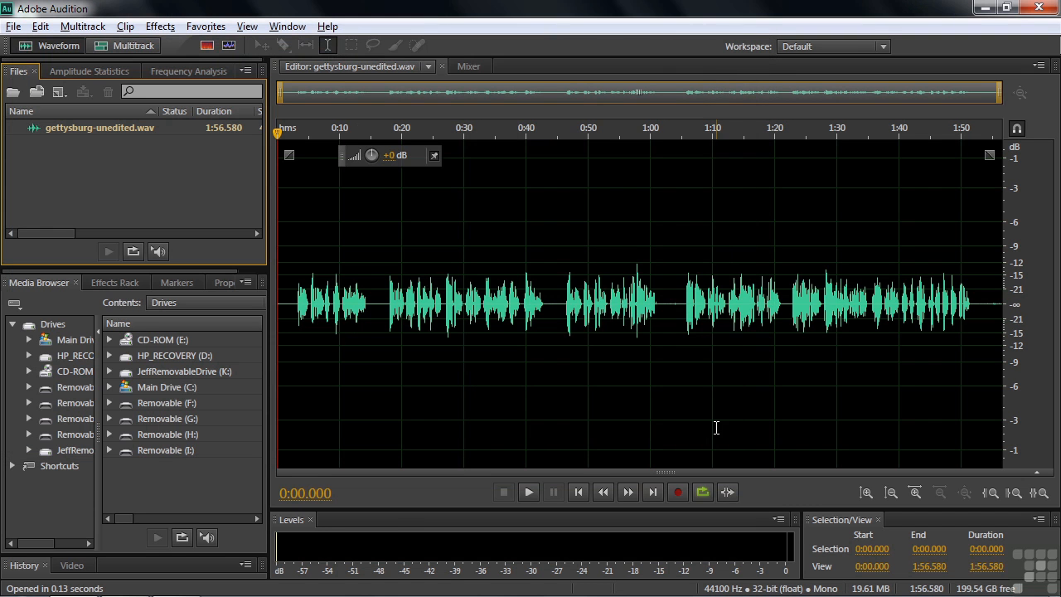
click(160, 25)
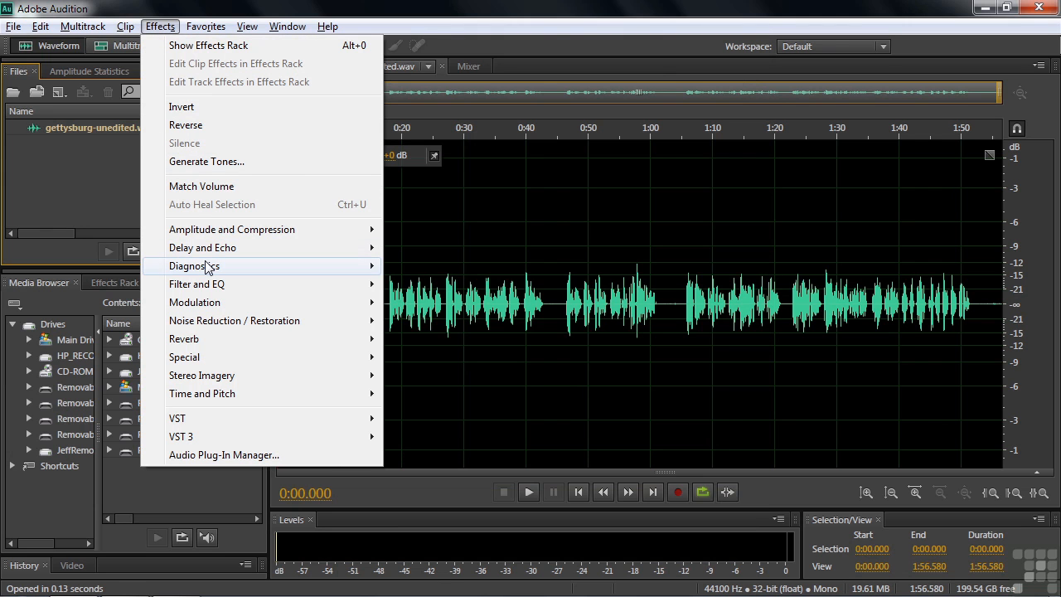
mouse_move(207, 266)
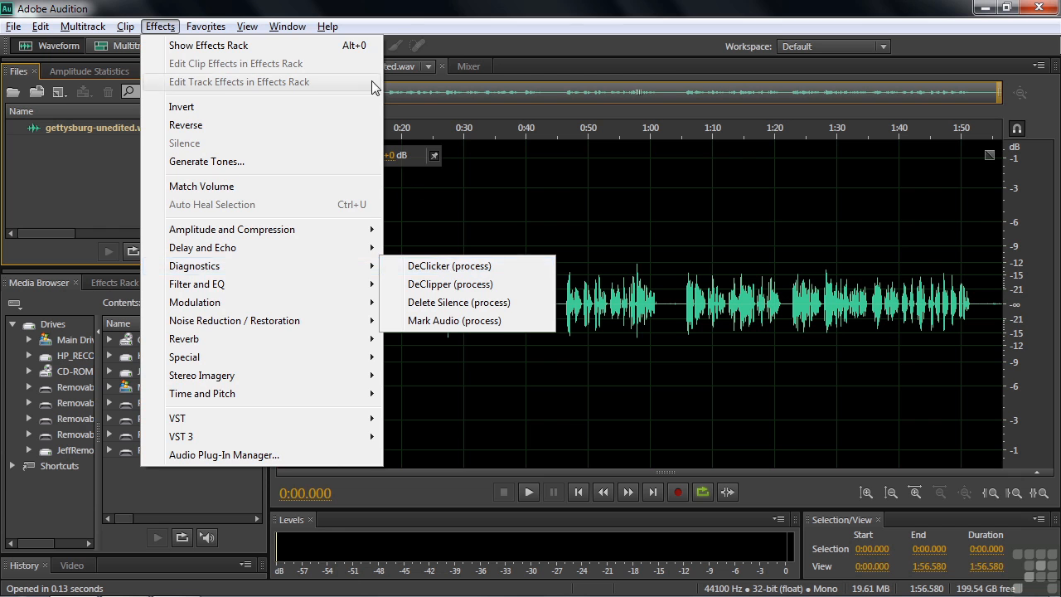
click(380, 30)
click(288, 26)
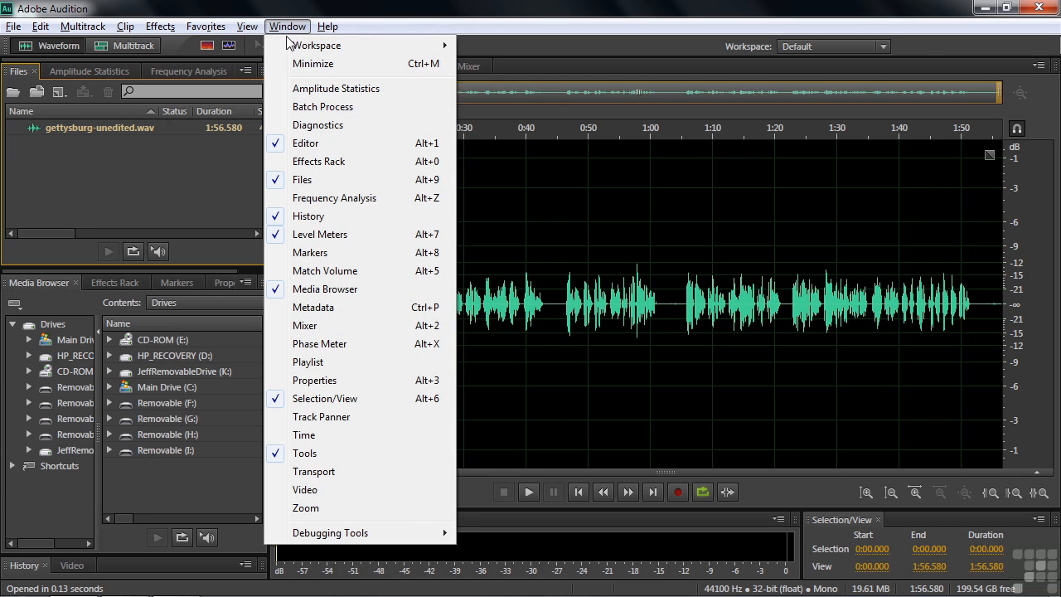
click(324, 125)
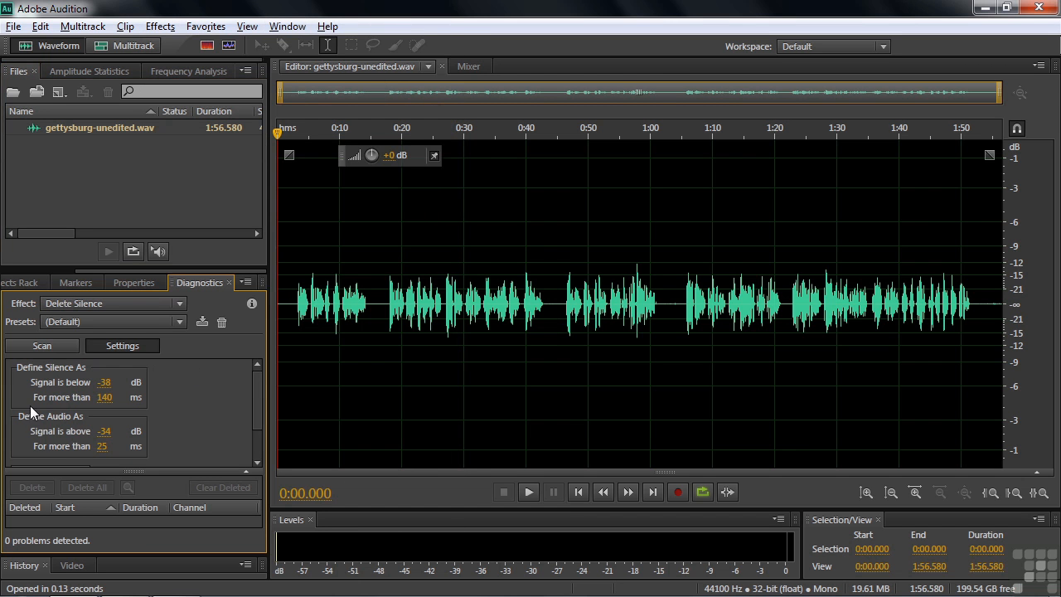
Step: Scan the narration for silence with the default Delete Silence settings and look over the list of detected gaps
click(178, 305)
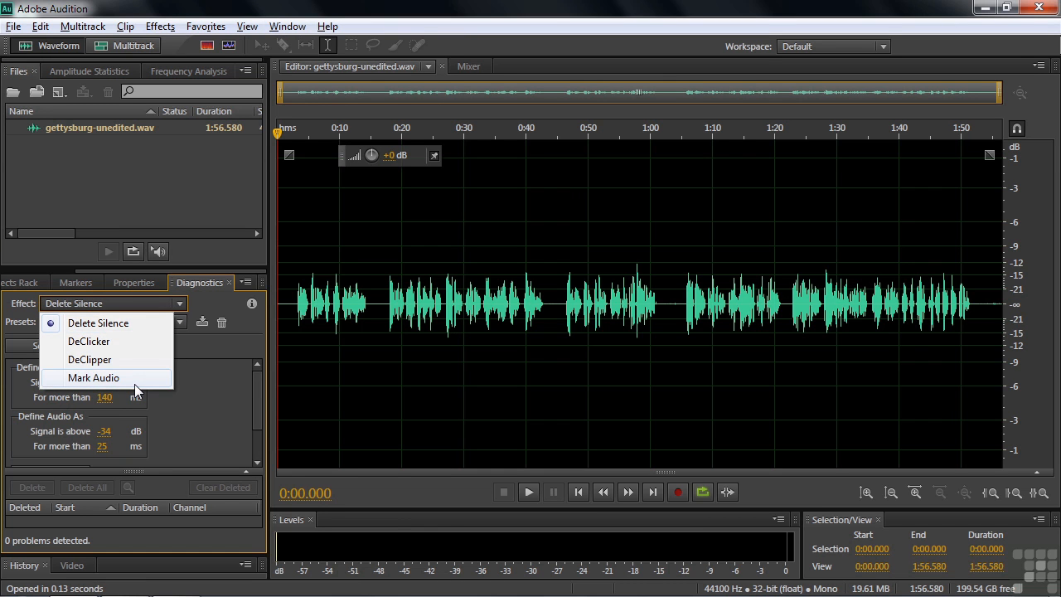
click(143, 323)
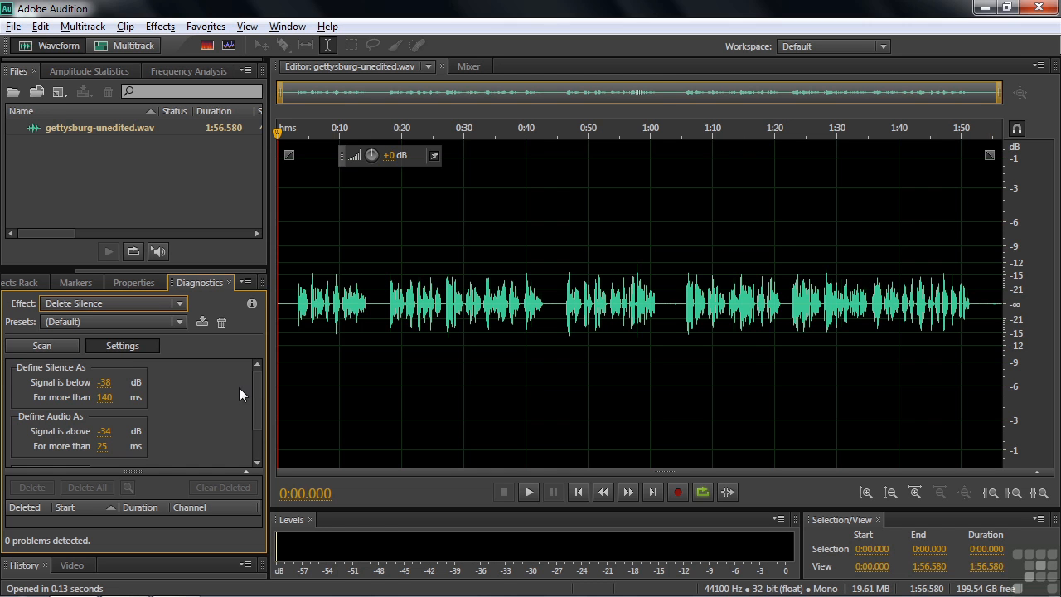
click(54, 343)
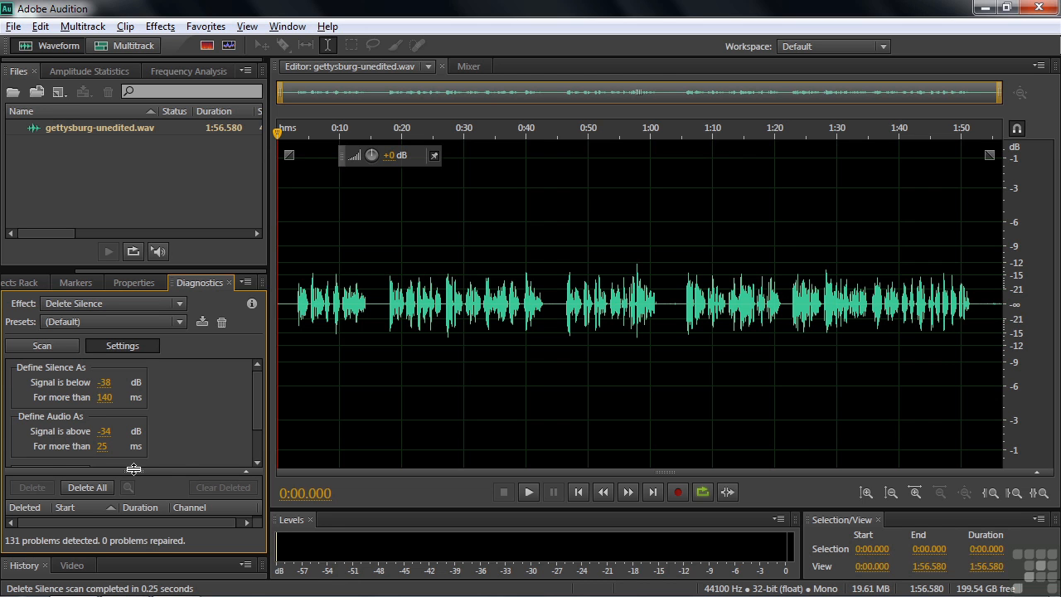
drag(133, 469, 134, 359)
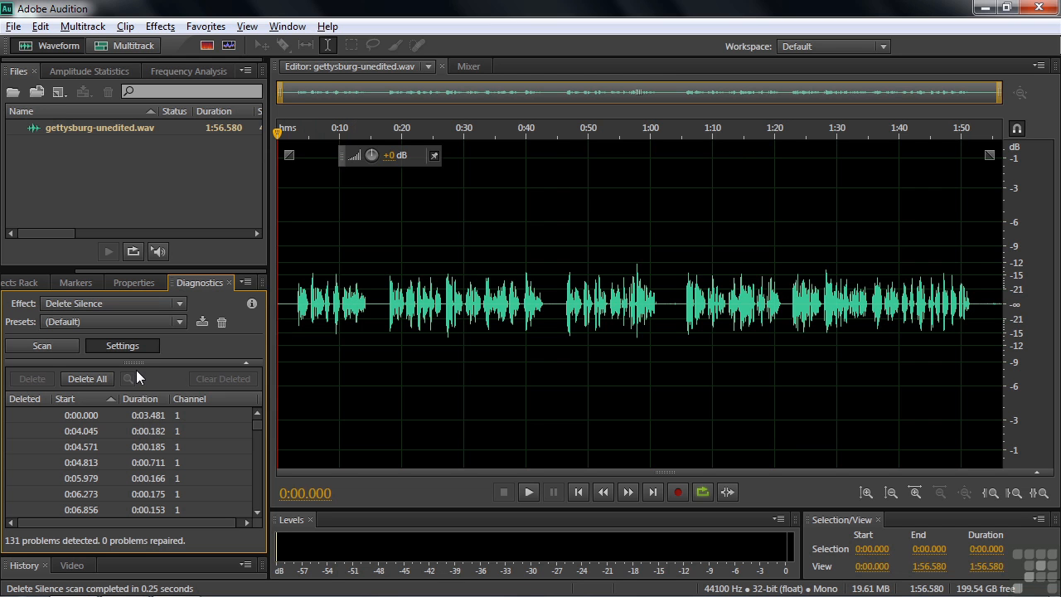
drag(133, 361, 135, 466)
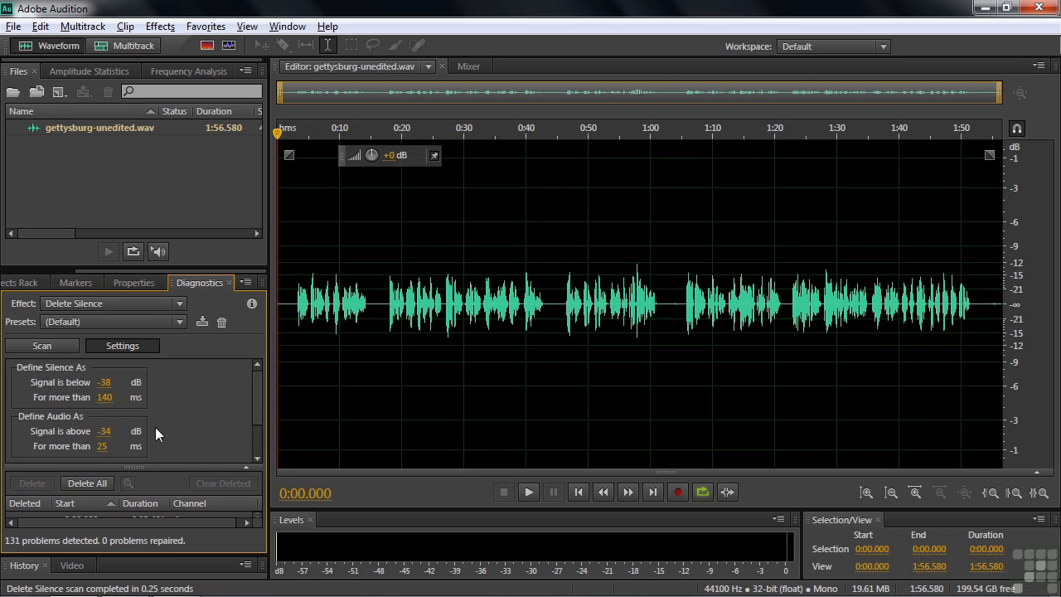
Step: Set the minimum silence duration to 500 ms and rescan the narration
click(106, 399)
text(500)
key(Return)
mouse_move(173, 350)
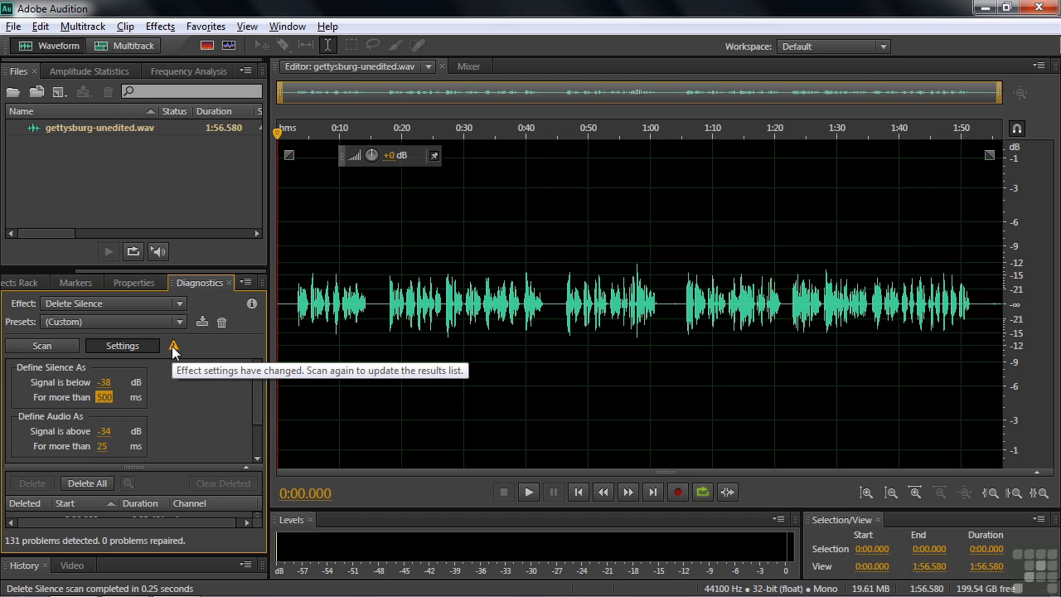
click(36, 346)
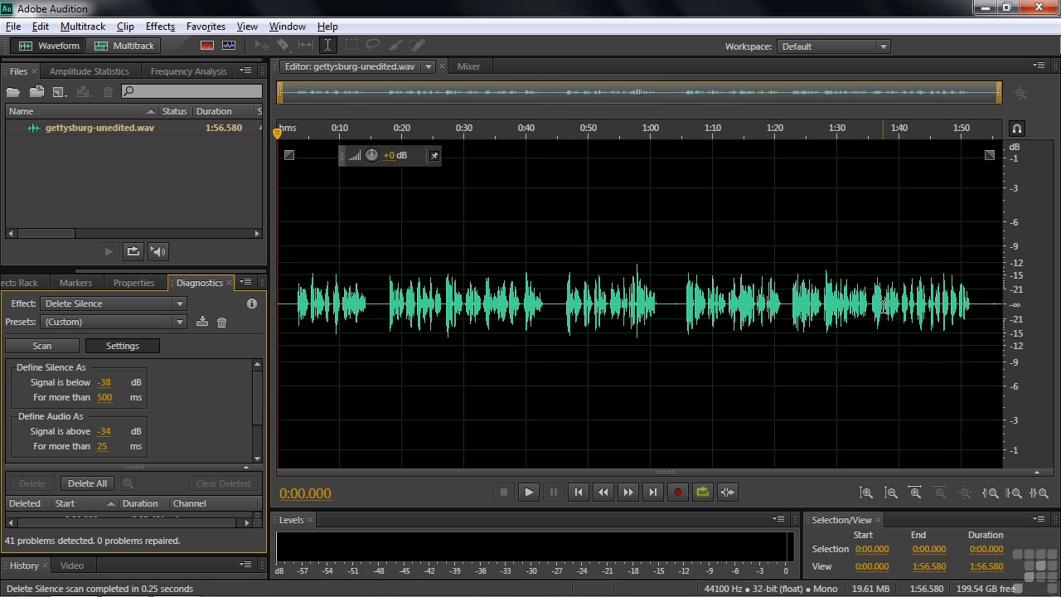
Step: Define silence as a signal below -85 dB for more than 819 ms, rescanning the narration after each change
drag(102, 396, 368, 395)
click(53, 346)
drag(108, 386, 64, 385)
click(44, 351)
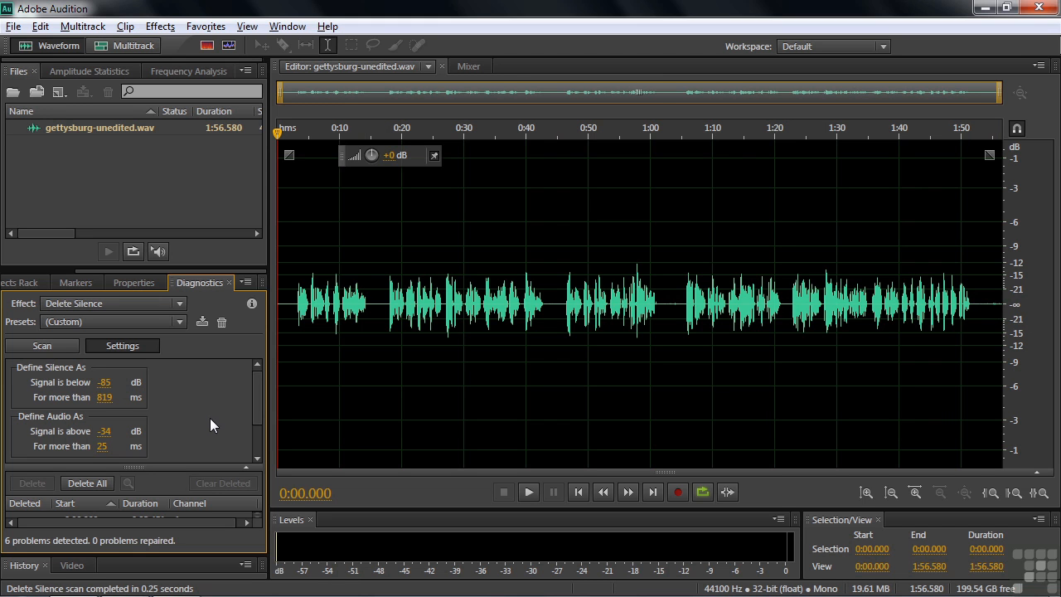
Step: Set the fix method to Shortening Silence at 492 ms and apply it to all detected gaps
drag(253, 397, 255, 431)
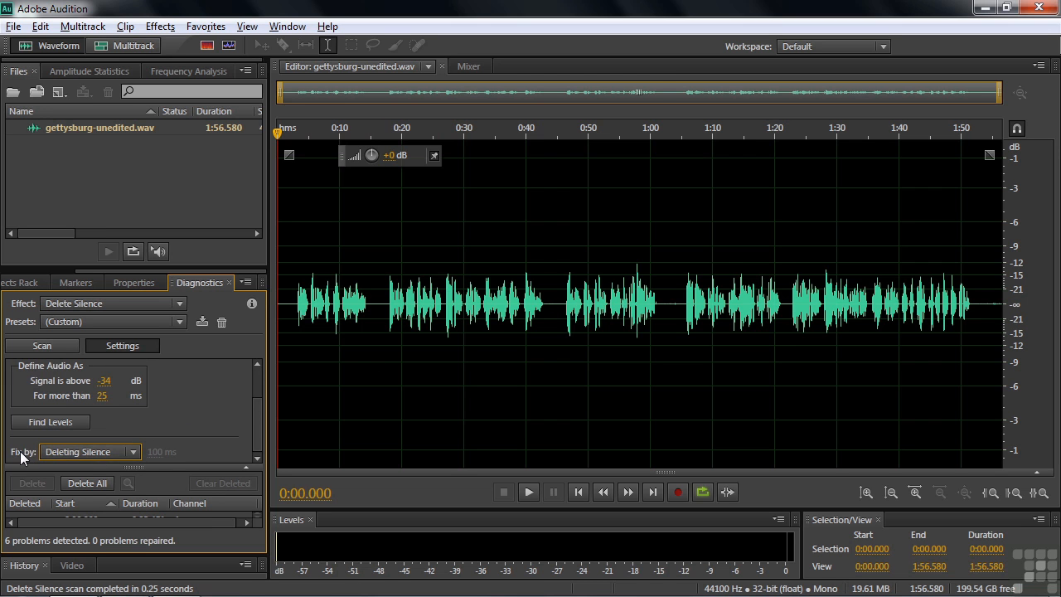
click(133, 452)
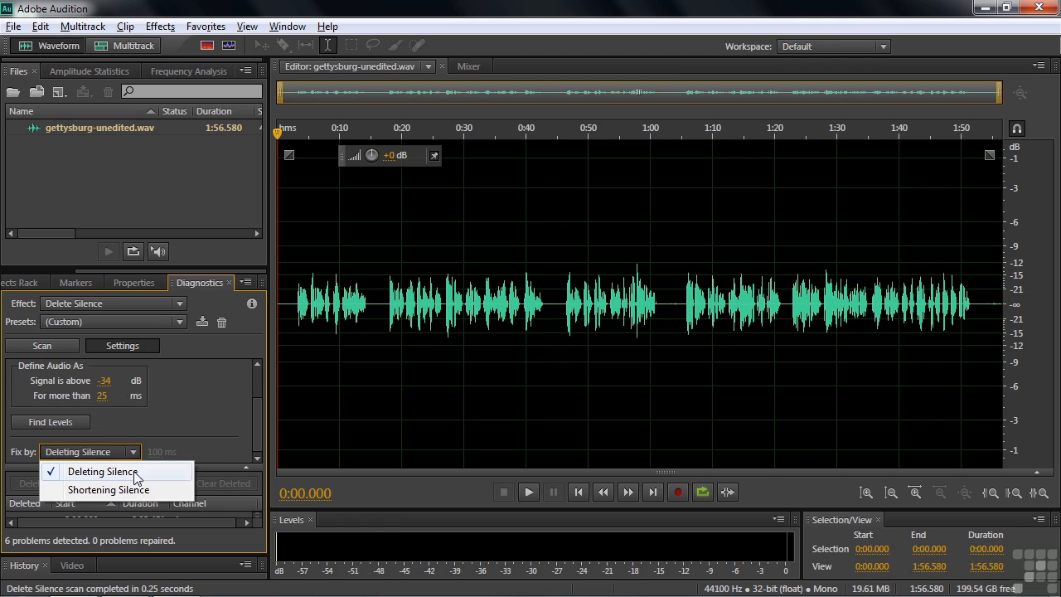
click(135, 489)
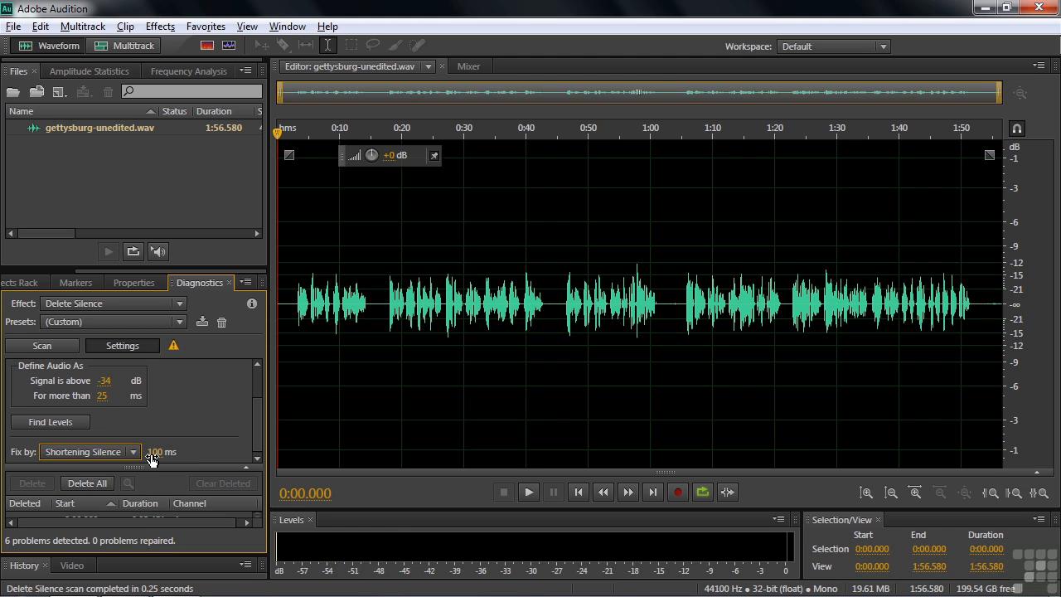
drag(153, 453, 476, 453)
click(78, 483)
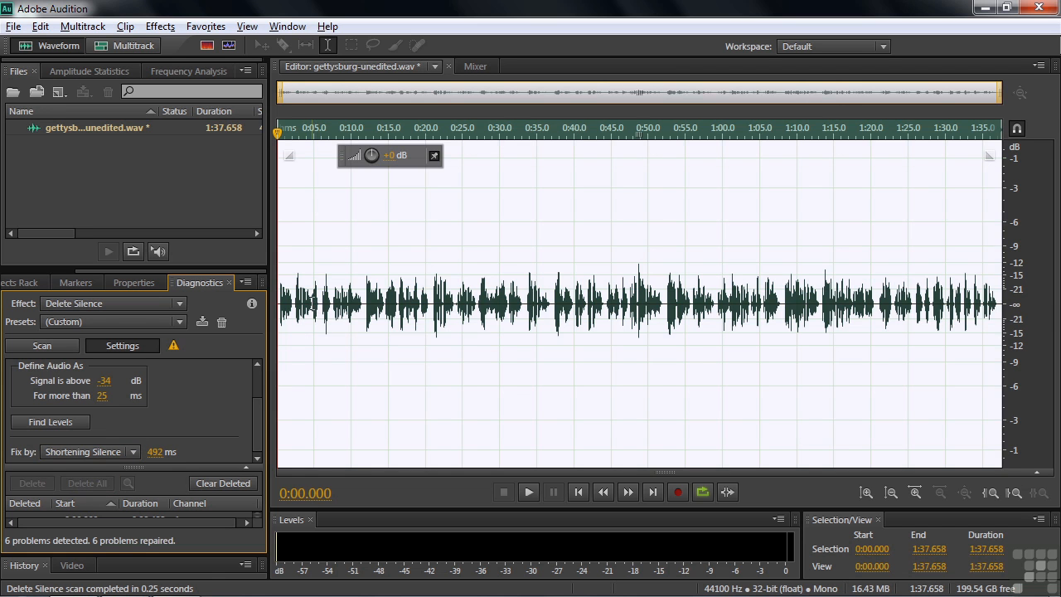
Step: Play back the shortened narration from about 0:05 and undo the silence shortening
click(315, 307)
key(space)
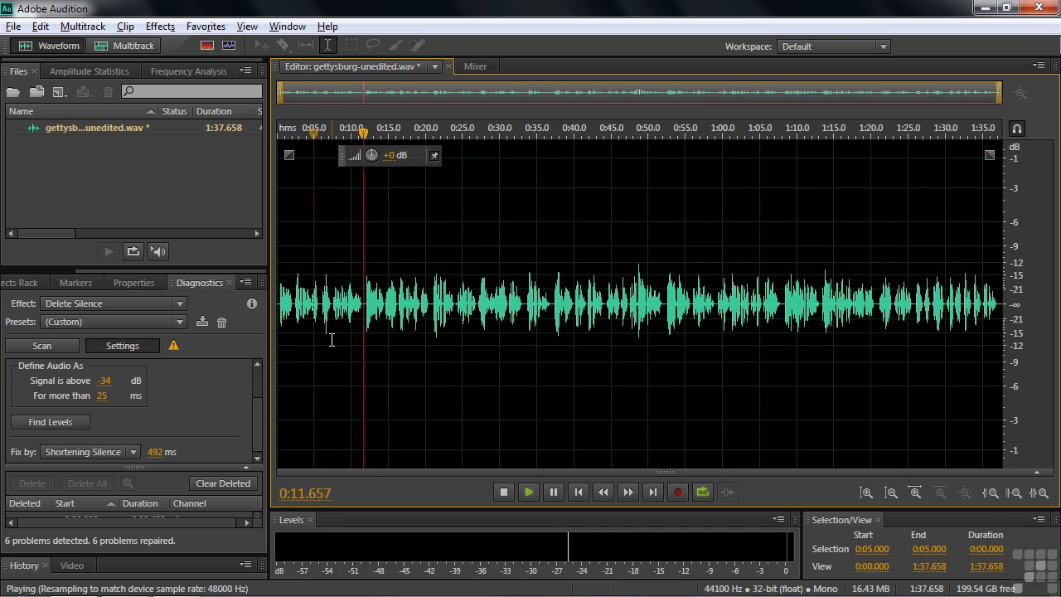
key(space)
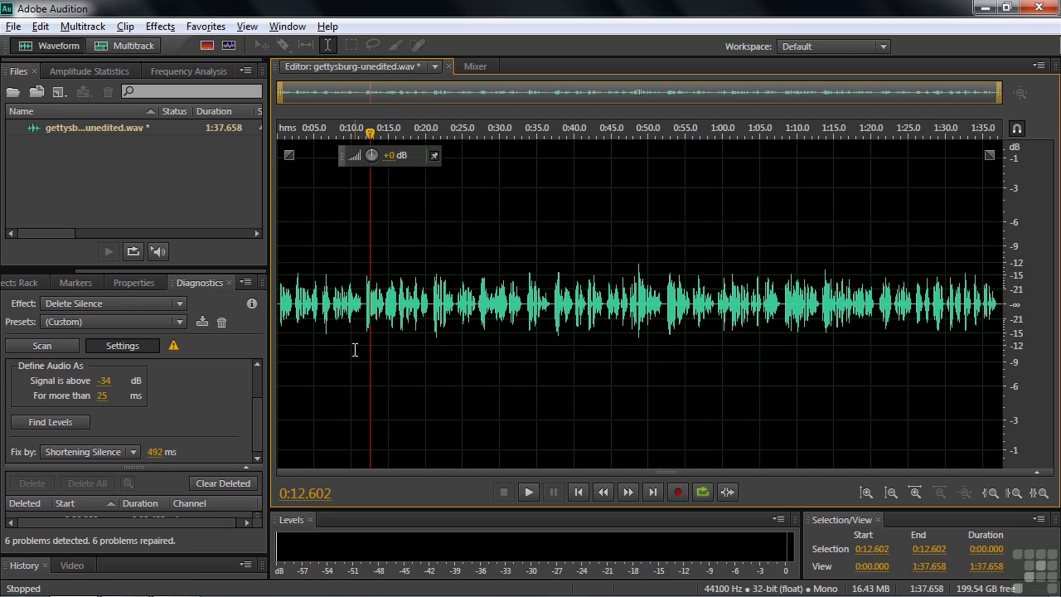
key(ctrl+z)
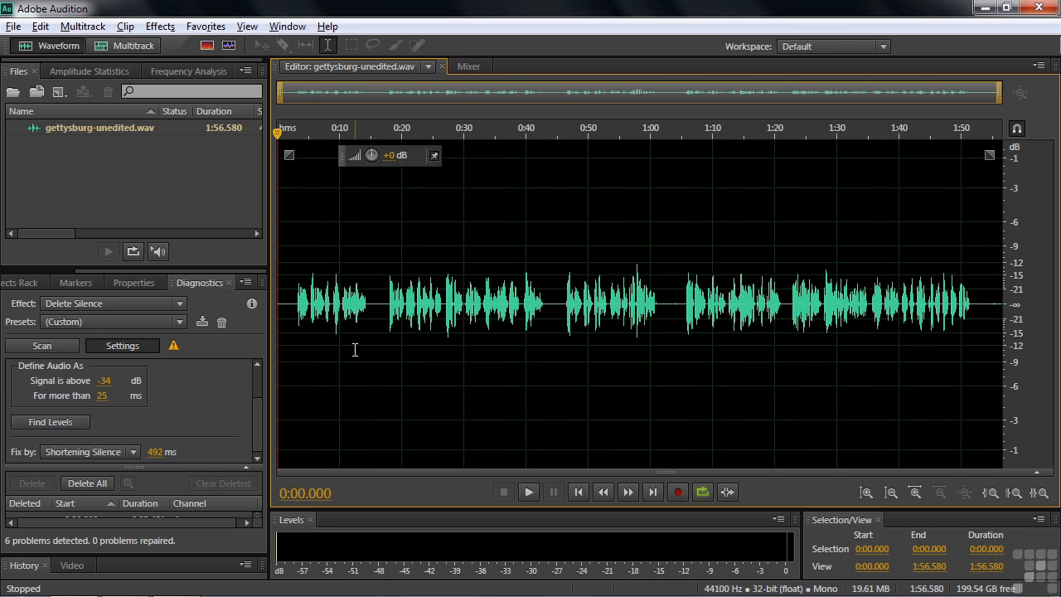
Step: Switch the diagnostic effect to Mark Audio and review its silence and audio definitions
click(179, 304)
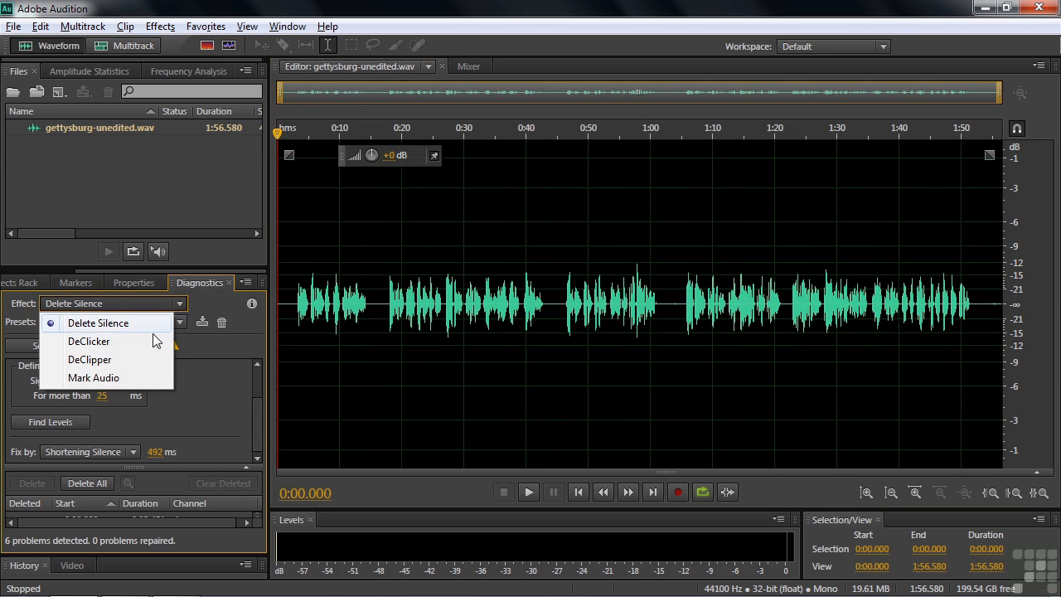
click(133, 377)
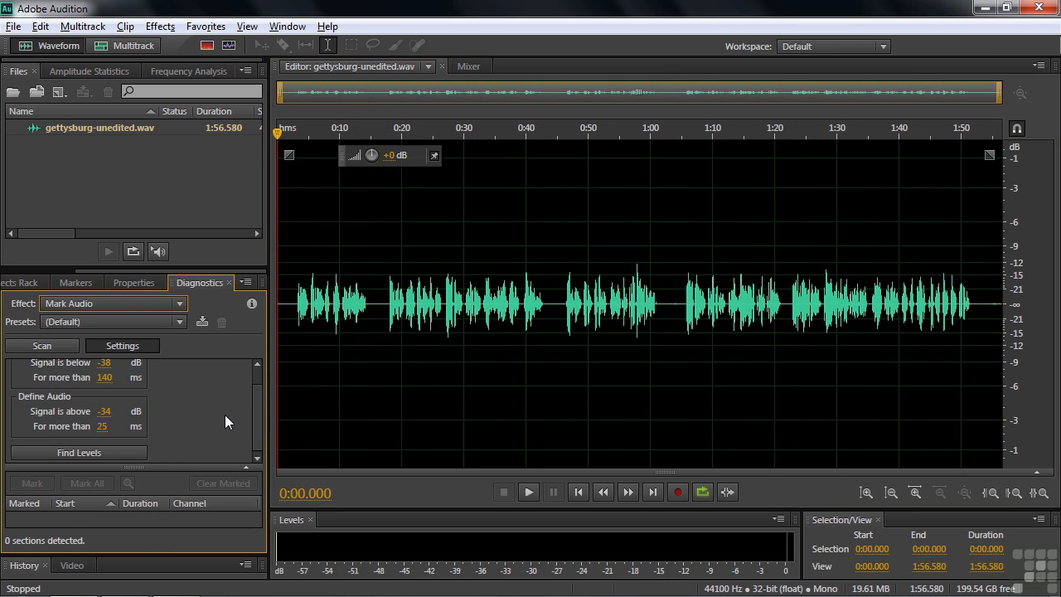
scroll(257, 418, up, 2)
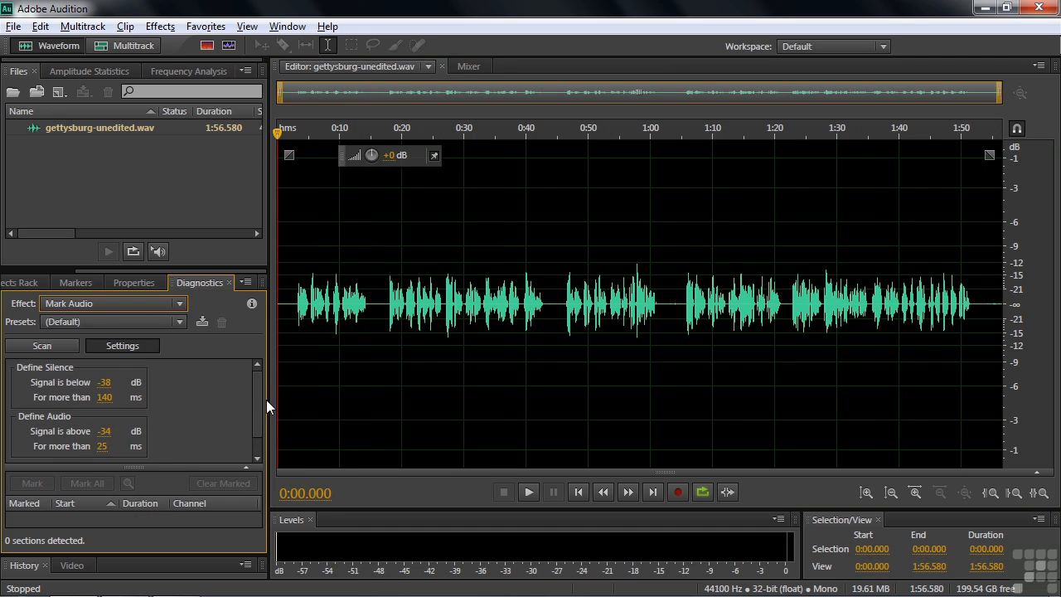
scroll(258, 400, down, 2)
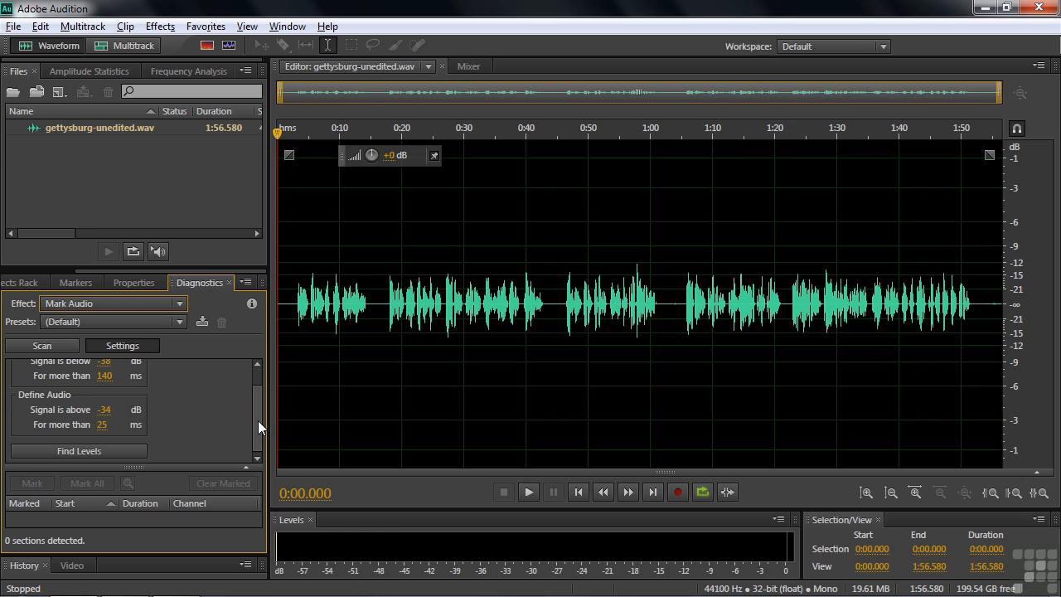
Step: Scan the narration with the default Mark Audio settings and mark all detected audio sections
click(36, 346)
click(77, 447)
click(83, 481)
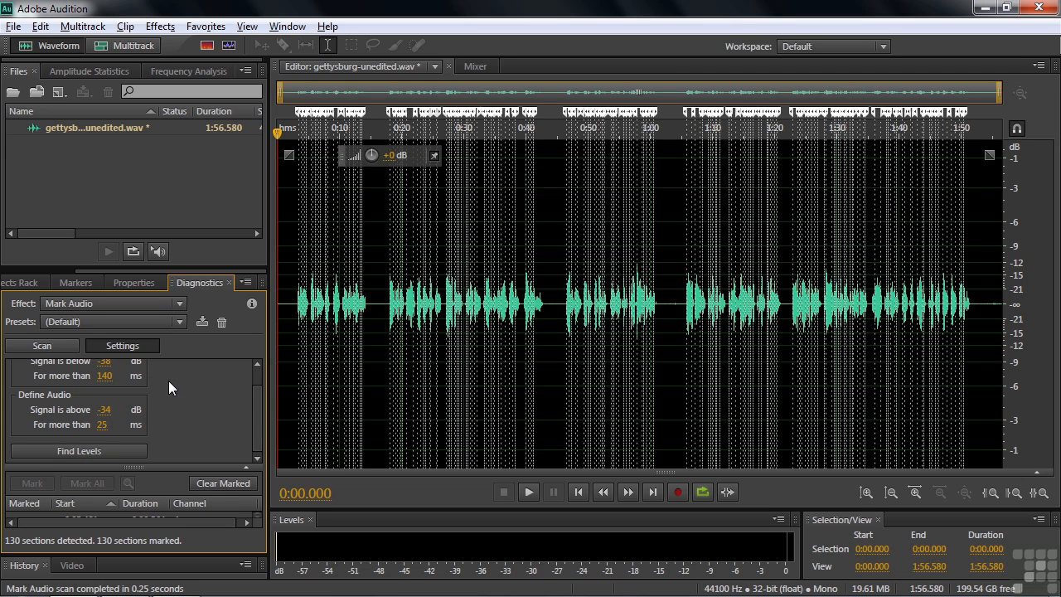
Step: Define silence for Mark Audio as a signal below -76 dB for more than 750 ms and rescan the narration
drag(253, 414, 251, 394)
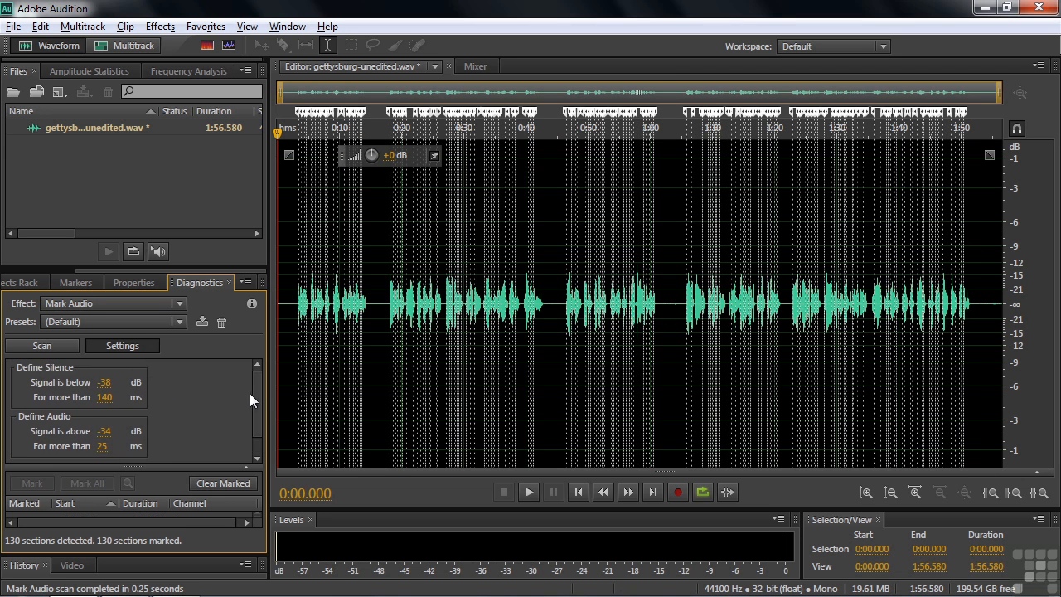
click(100, 398)
text(750)
drag(104, 382, 74, 387)
click(29, 347)
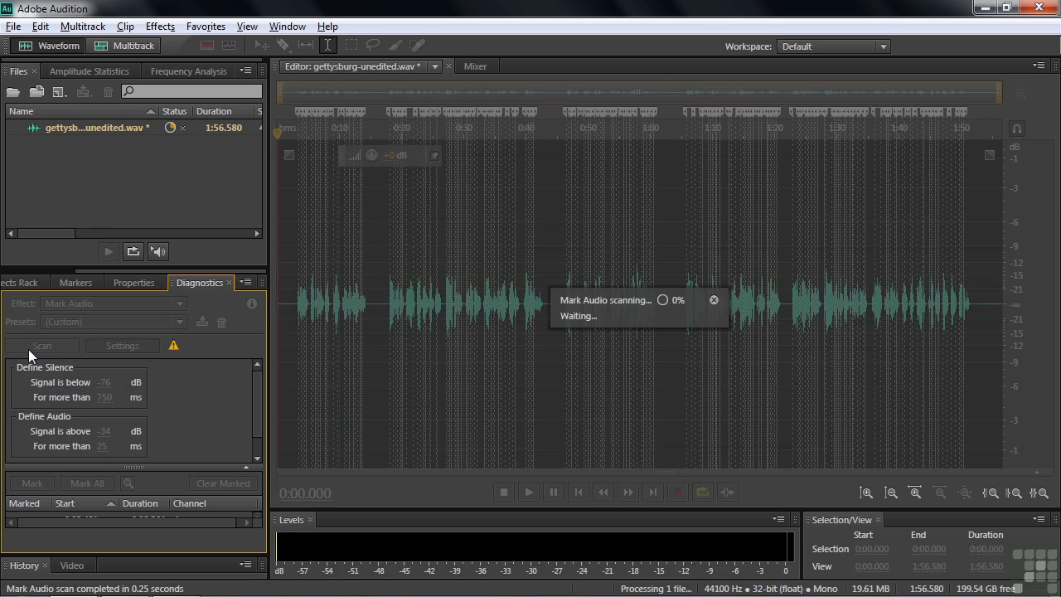
Step: Mark all newly detected sections on top of the existing markers, and undo both sets of markers
click(85, 481)
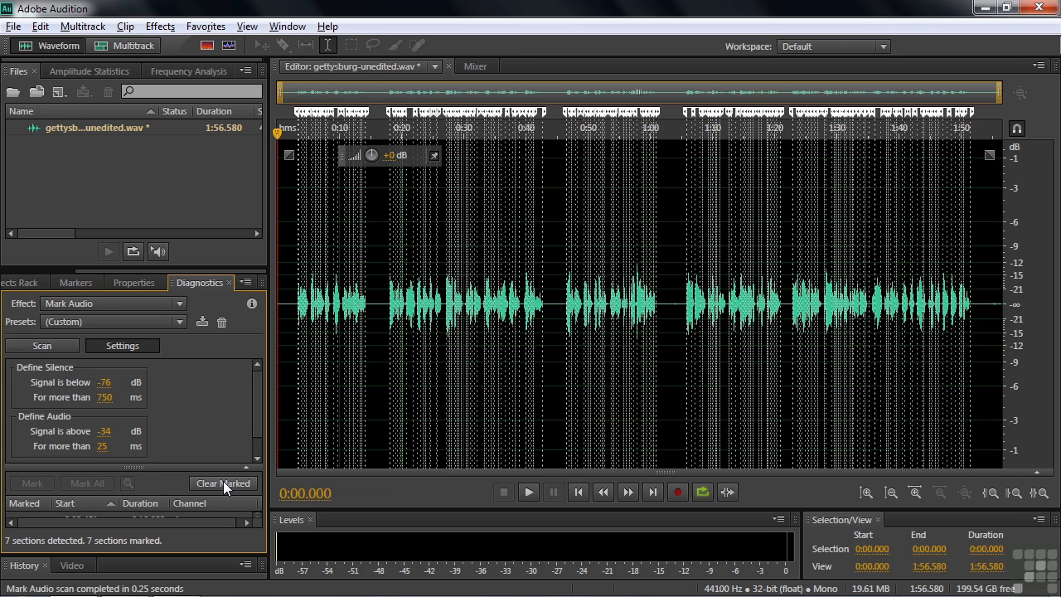
mouse_move(137, 469)
mouse_down()
mouse_move(136, 380)
mouse_move(138, 460)
mouse_up()
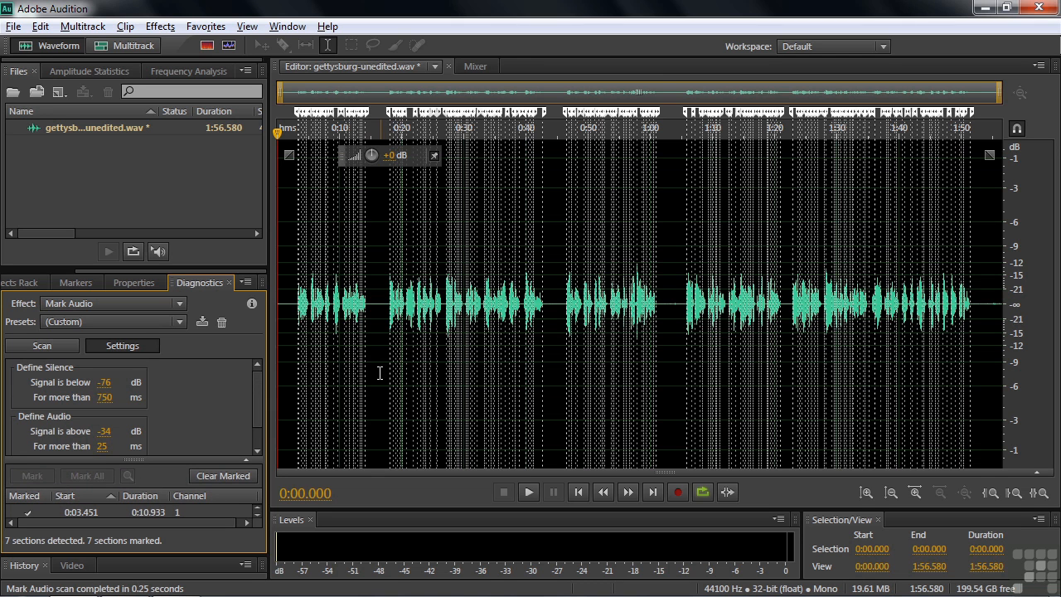
key(ctrl+z)
key(ctrl+z)
key(ctrl+z)
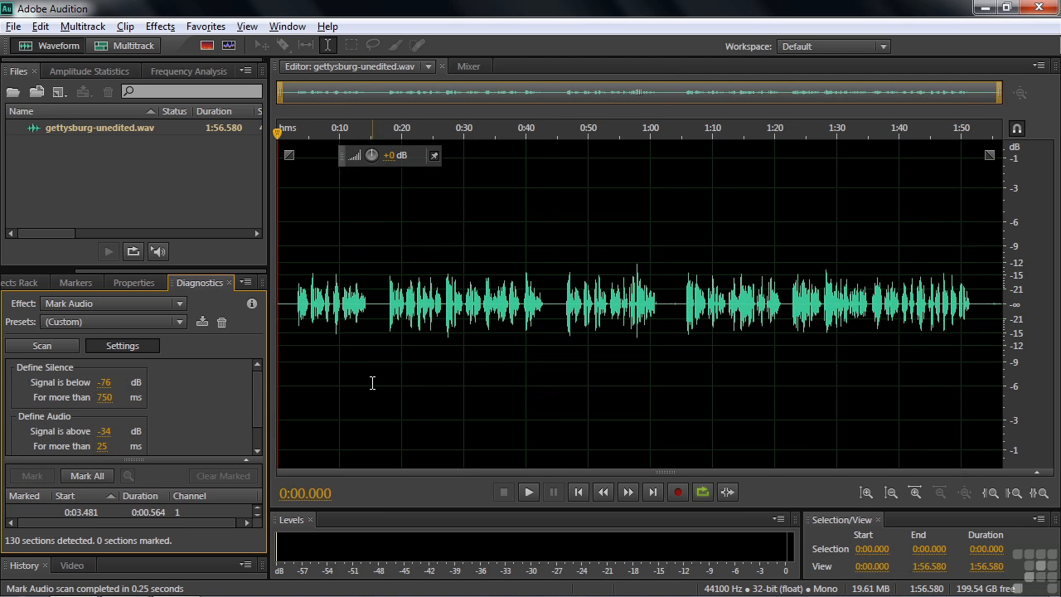
Step: Rescan the narration with the -76 dB and 750 ms silence definition and mark all detected sections
click(49, 345)
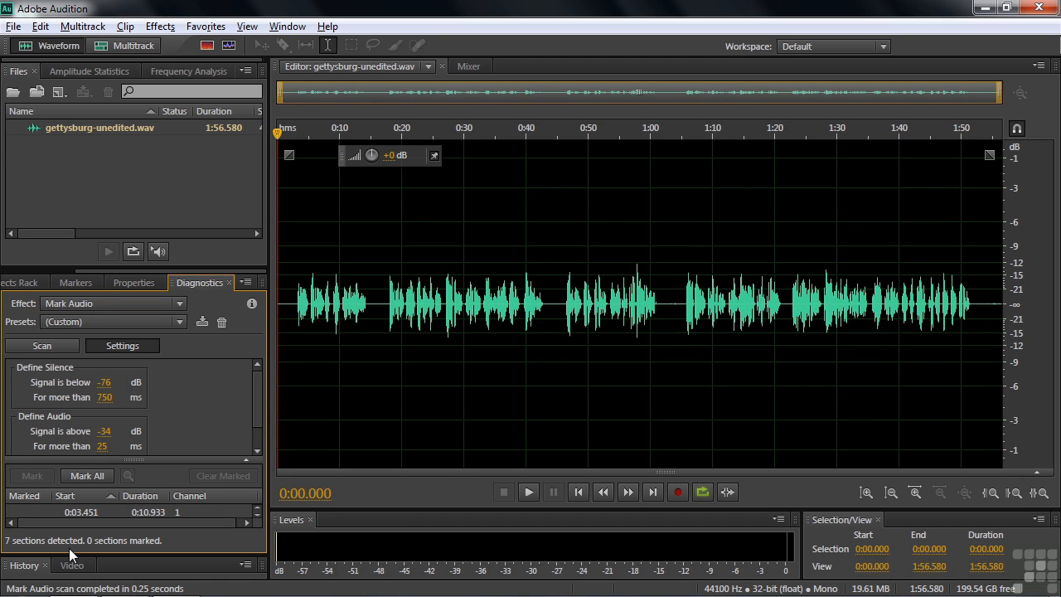
click(85, 477)
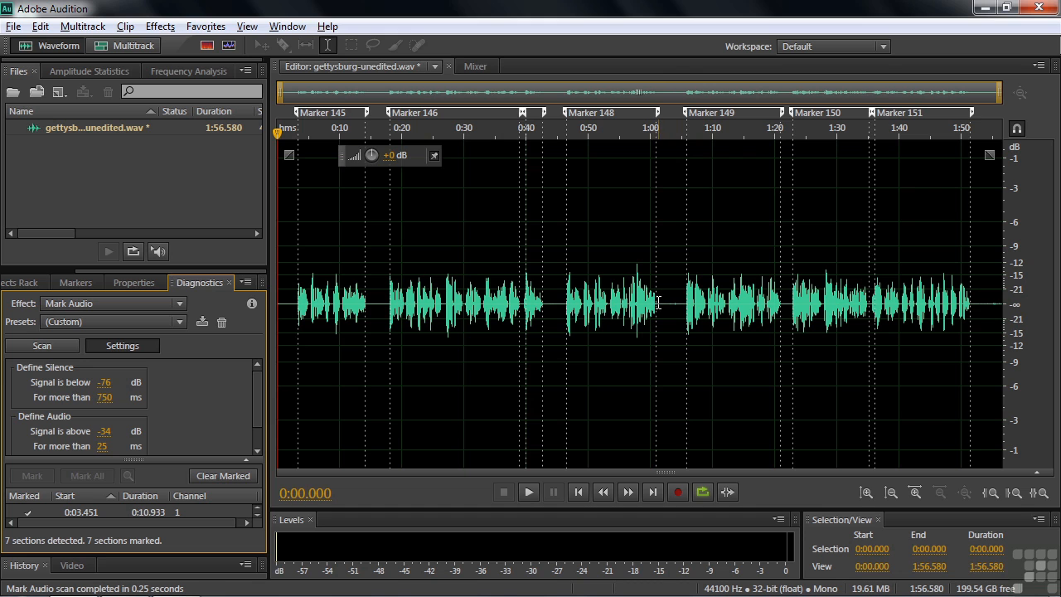
Step: Select the silent gap between Marker 148 and Marker 149, narrowing it to about 1:02.1 to 1:04.8
drag(657, 303, 687, 307)
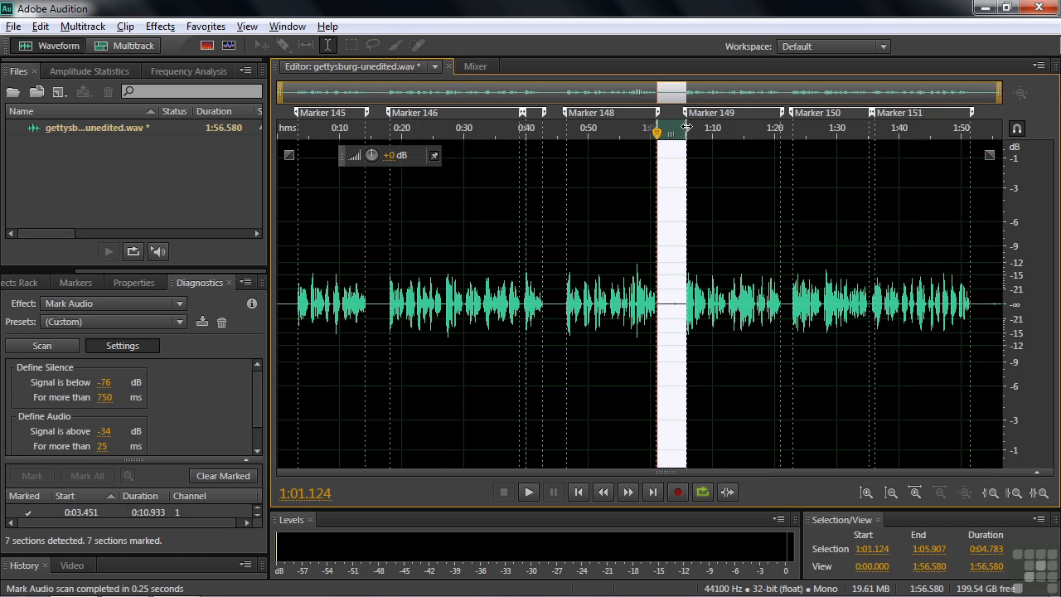
drag(685, 128, 663, 129)
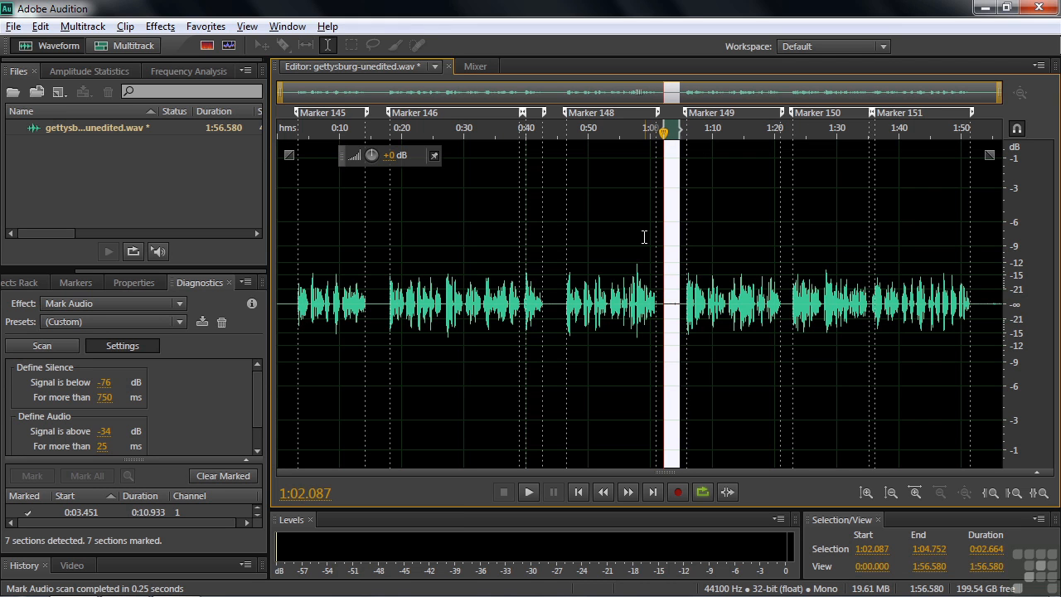